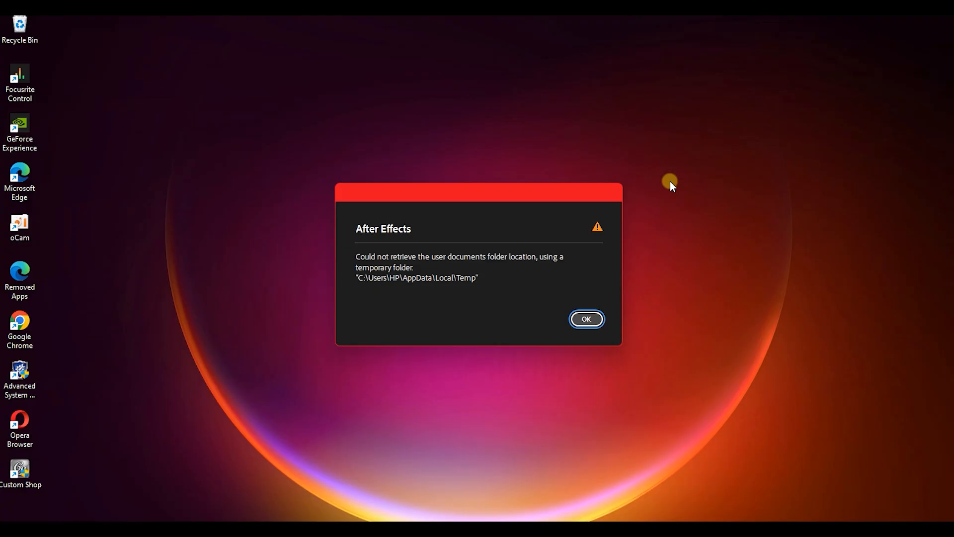
- Dismiss the After Effects startup warning and create a composition with the Social Media Landscape HD 1920x1080, 30 fps preset
left_click(587, 318)
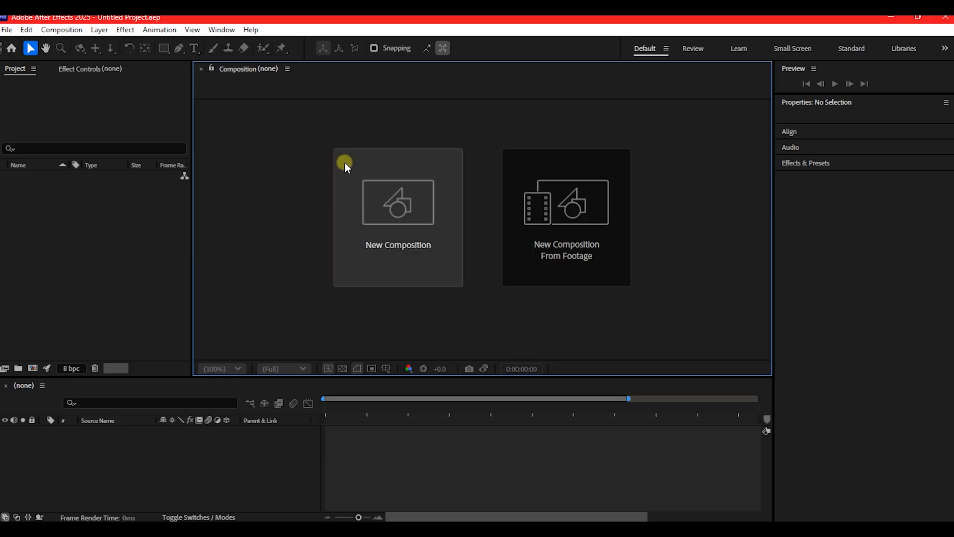
left_click(374, 194)
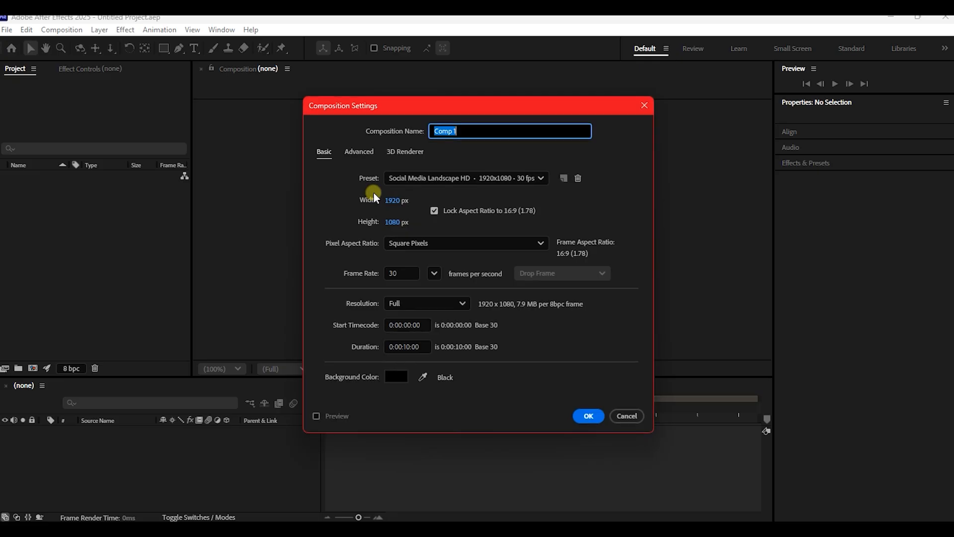
left_click(589, 415)
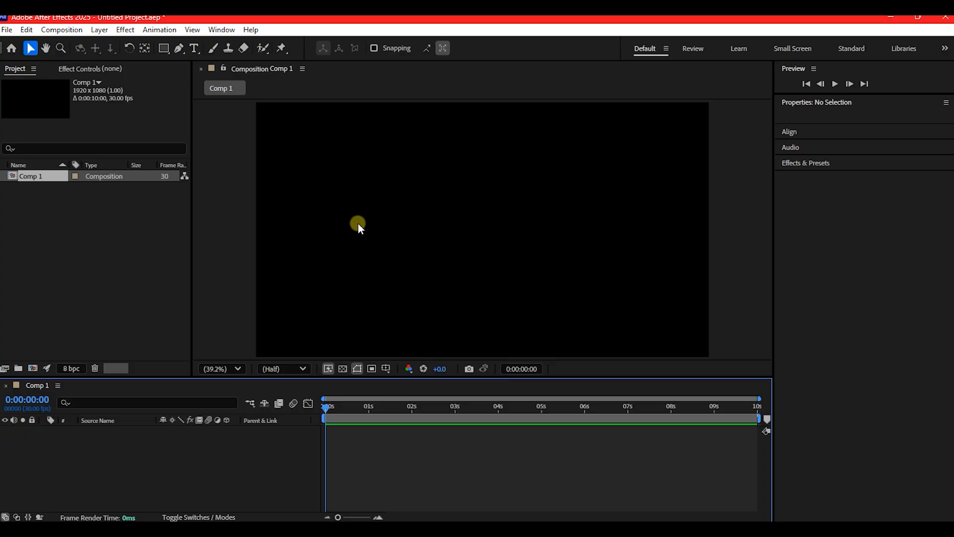
- Try to save the project as Untitled Project.aep in the Documents\AE Project Files\BBC Look East folder
key("ctrl+s")
left_click(377, 303)
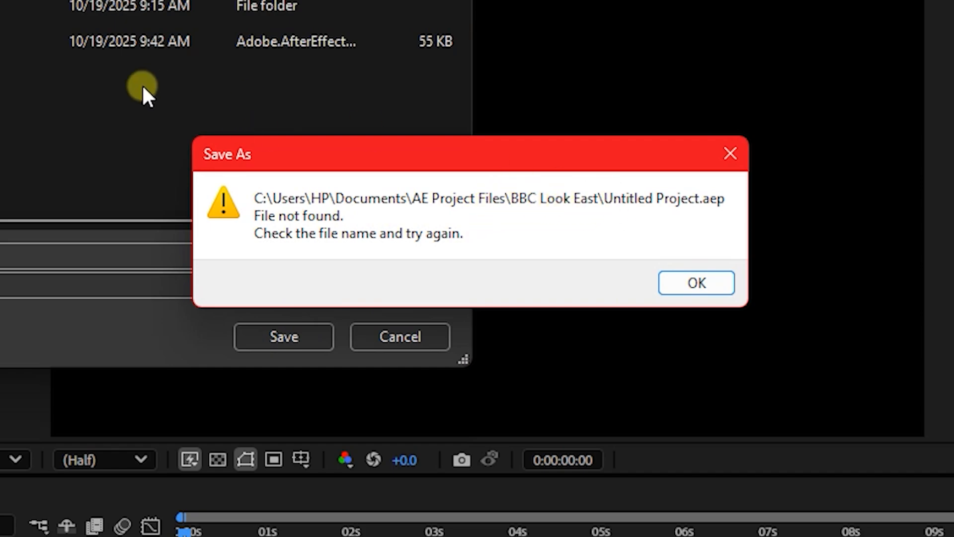
left_click(693, 277)
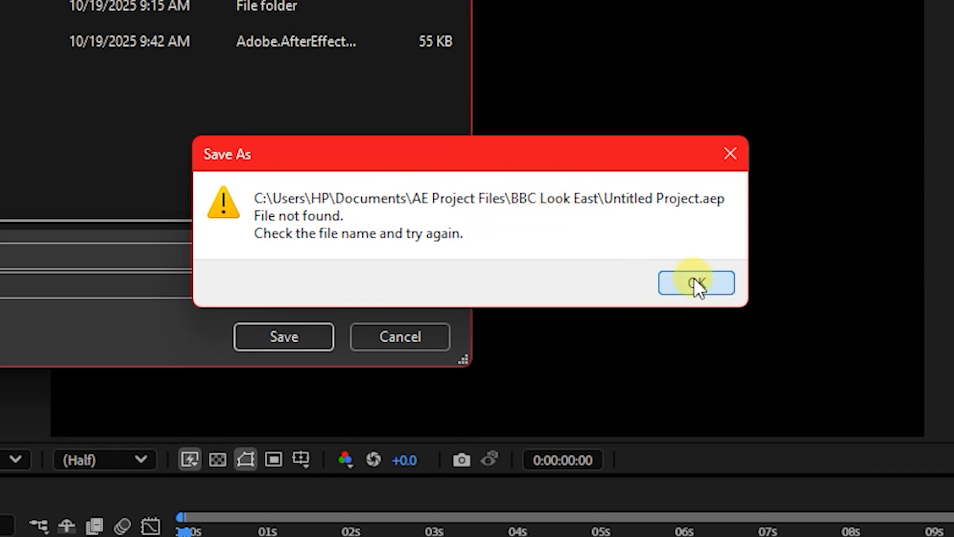
left_click(401, 337)
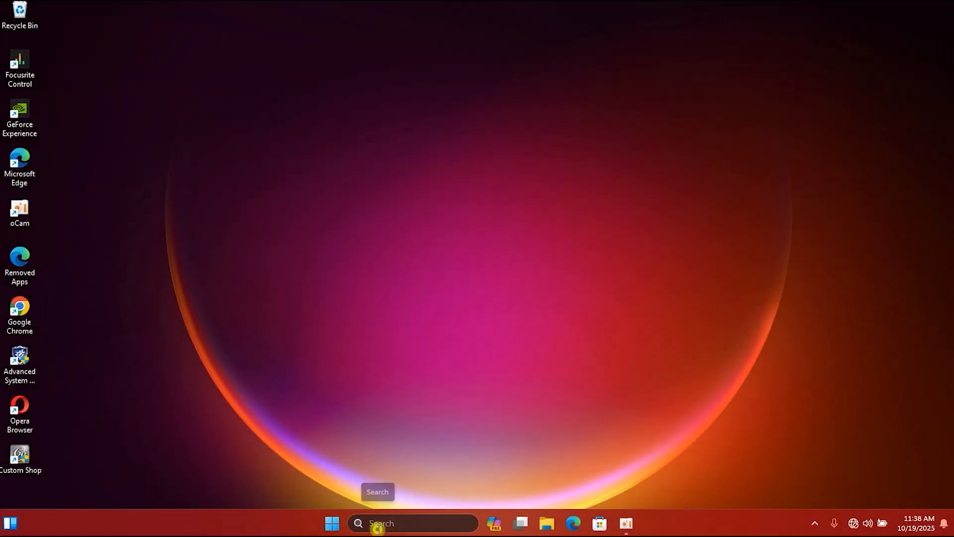
- Search Windows for "secur" and open Windows Security
left_click(377, 525)
type("sec")
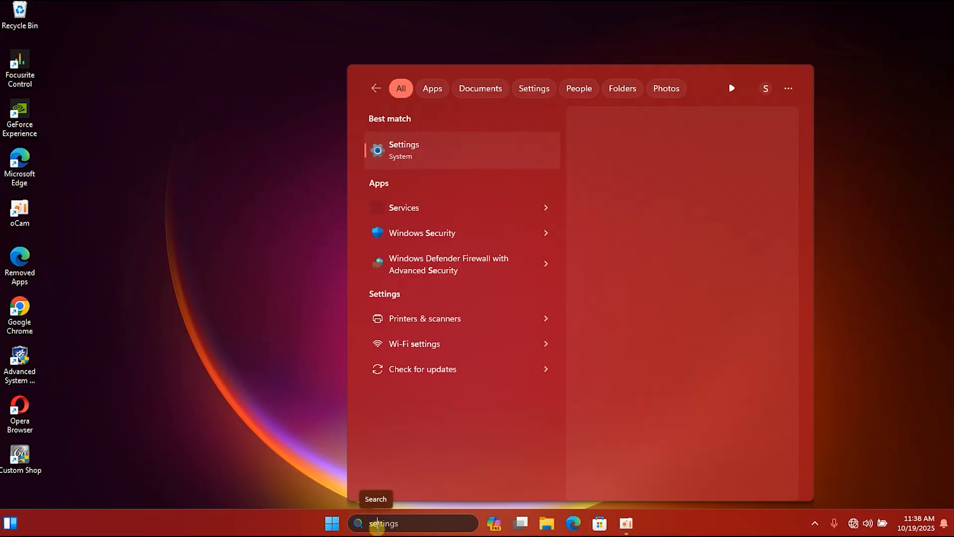
type("ur")
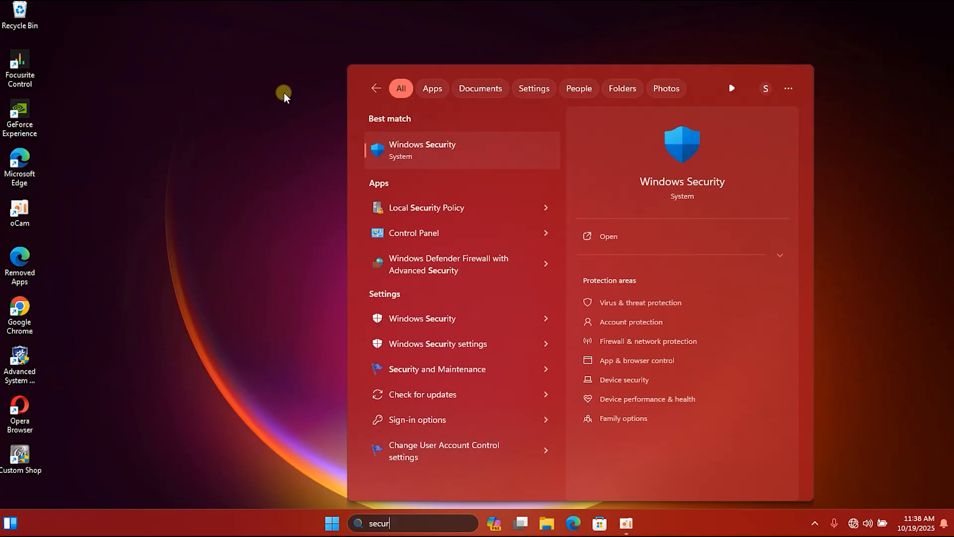
left_click(425, 146)
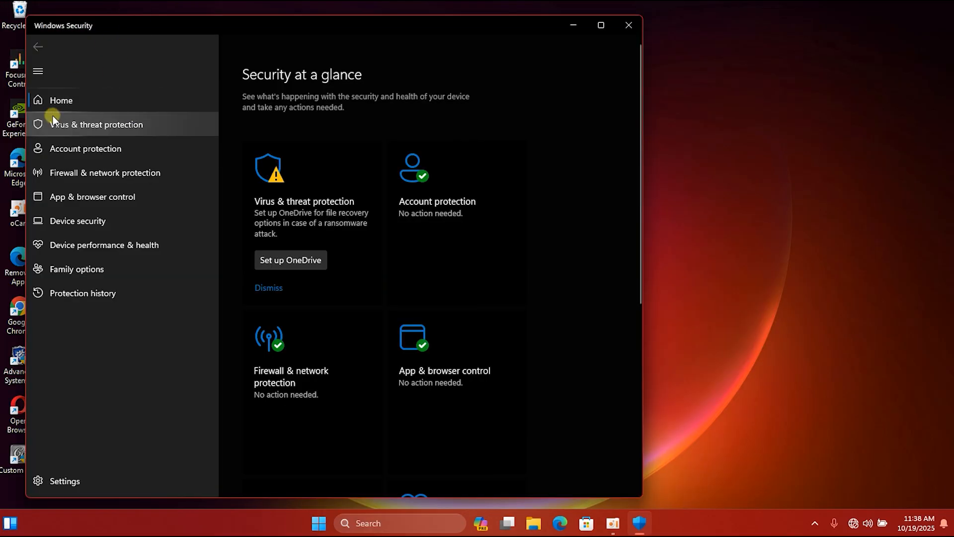
- Open the list of apps allowed through Controlled folder access in the ransomware protection settings
left_click(100, 128)
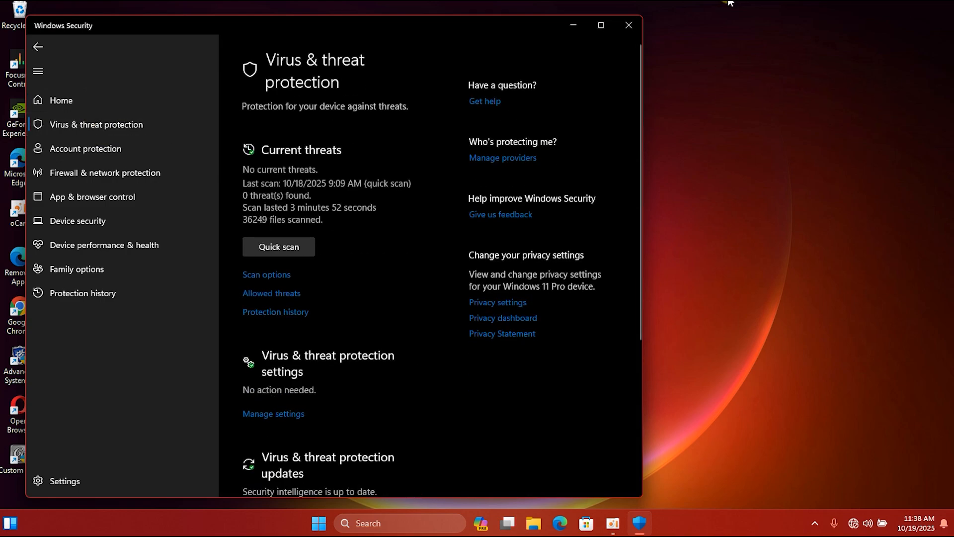
left_click_drag(638, 70, 638, 246)
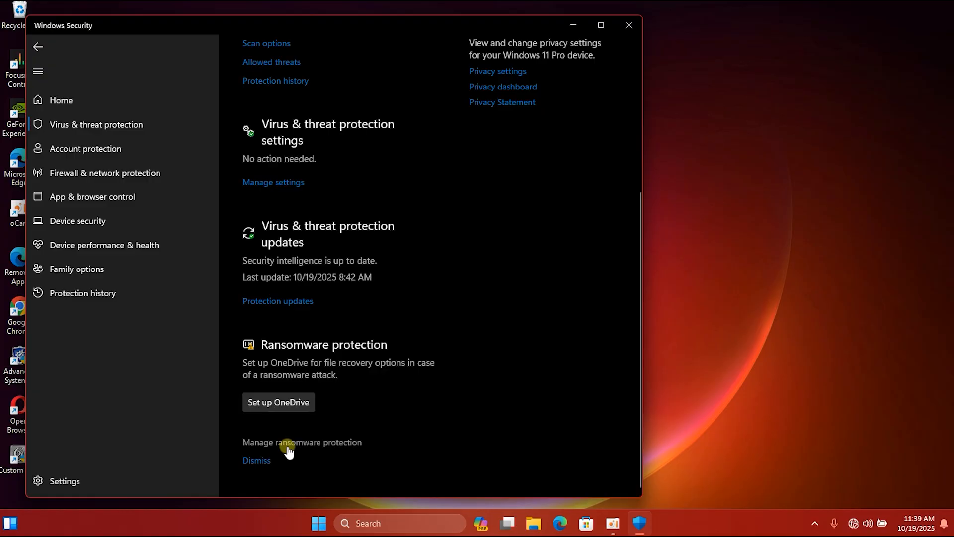
left_click(305, 442)
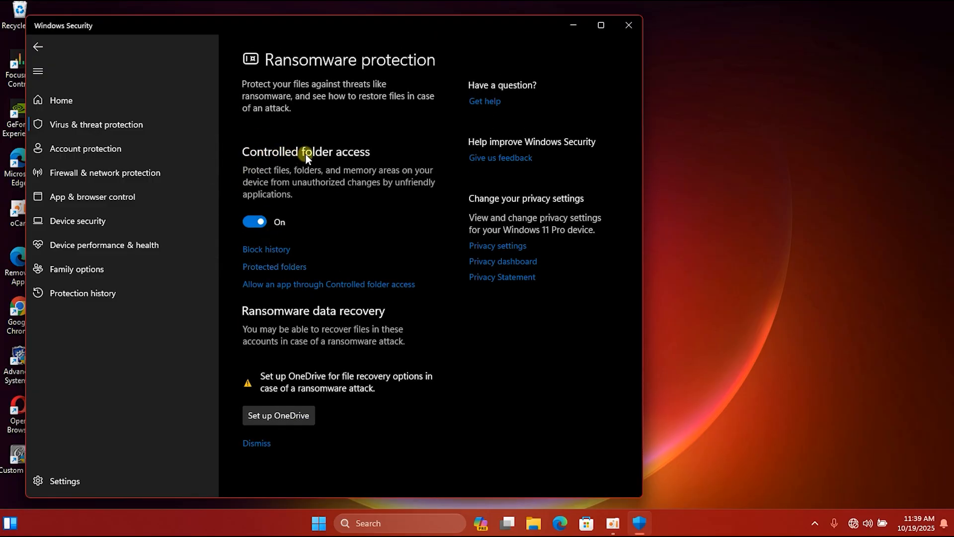
left_click(249, 221)
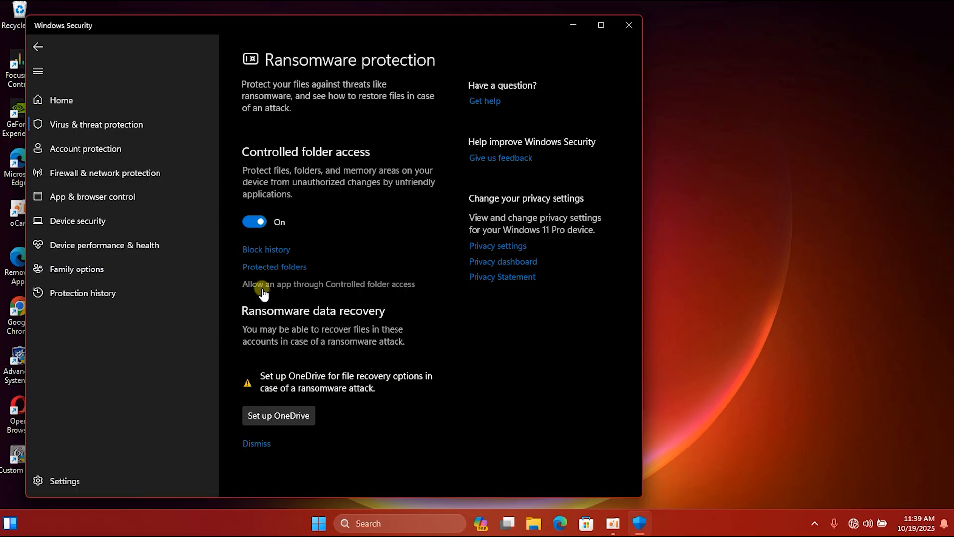
left_click(319, 285)
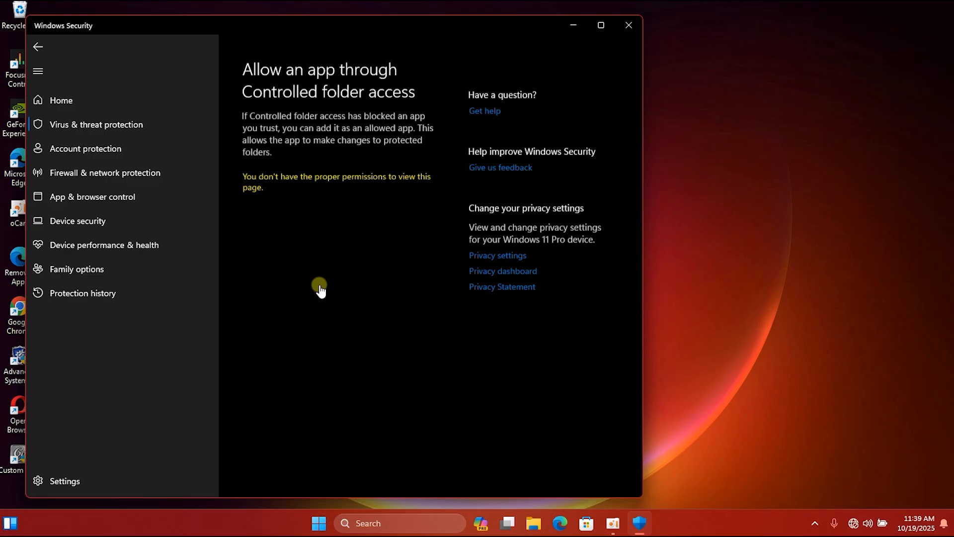
scroll(426, 354, "down", 3)
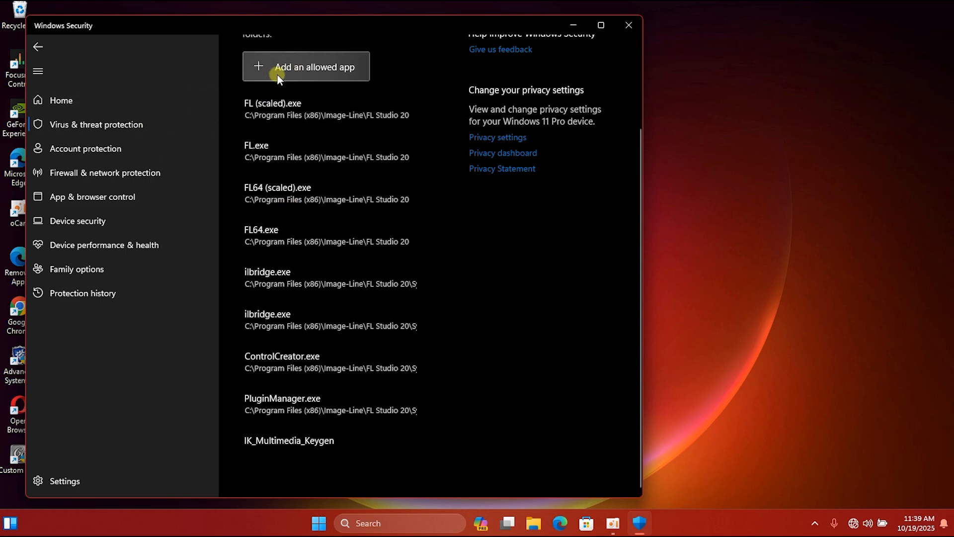
- Allow every recently blocked app: oCam.exe plus AfterFX.exe, GPUSniffer.exe and TeamProjectsLocalHub.exe for After Effects 2024 and 2025
left_click(310, 71)
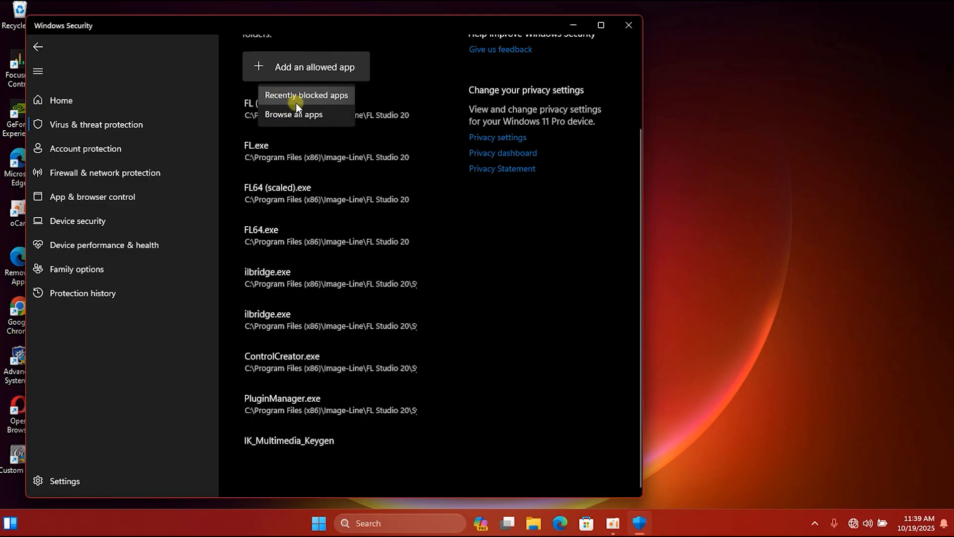
left_click(326, 95)
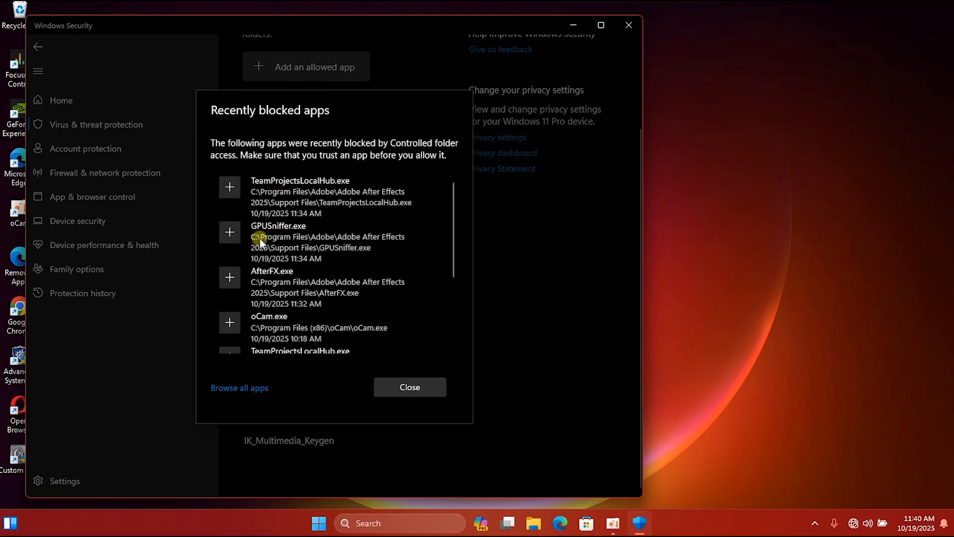
scroll(315, 269, "down", 5)
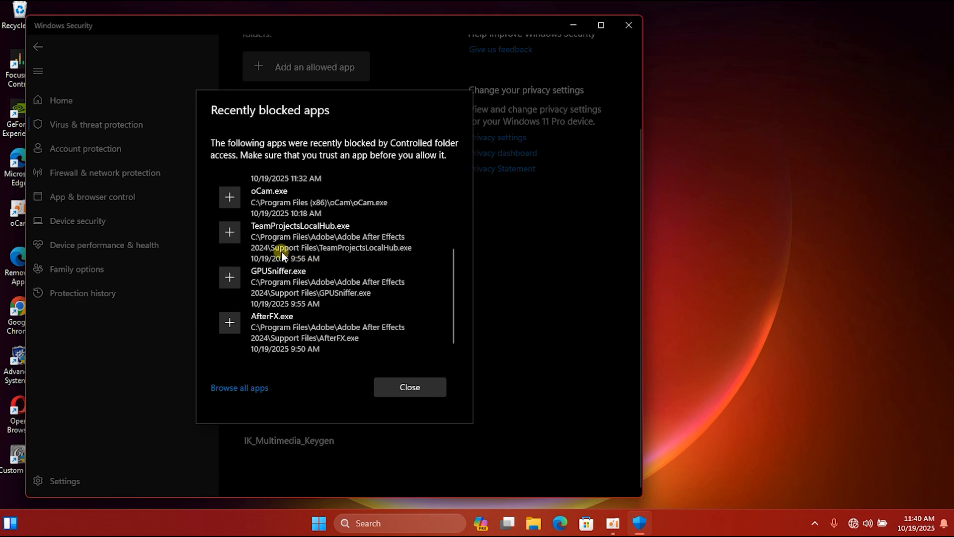
left_click(230, 321)
left_click(230, 320)
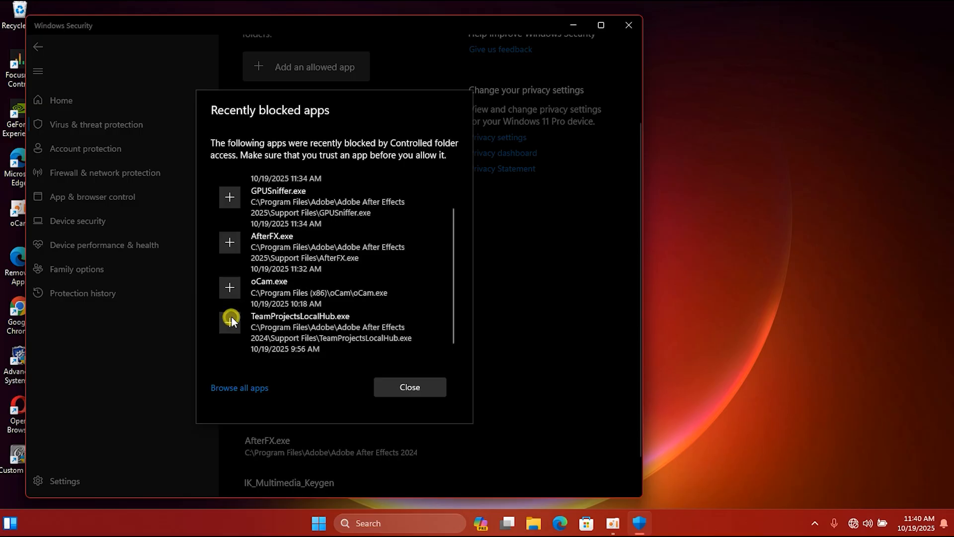
left_click(230, 293)
left_click(230, 279)
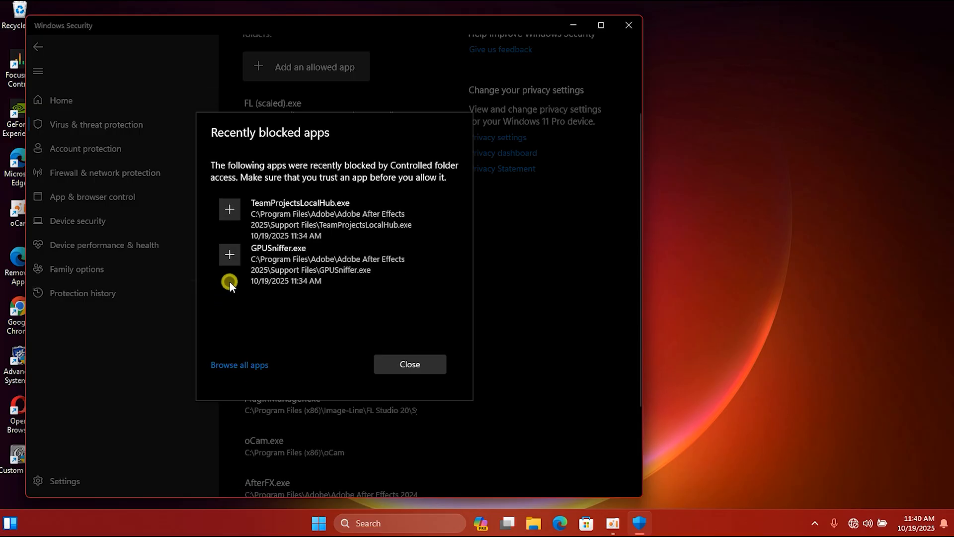
left_click(226, 260)
left_click(231, 237)
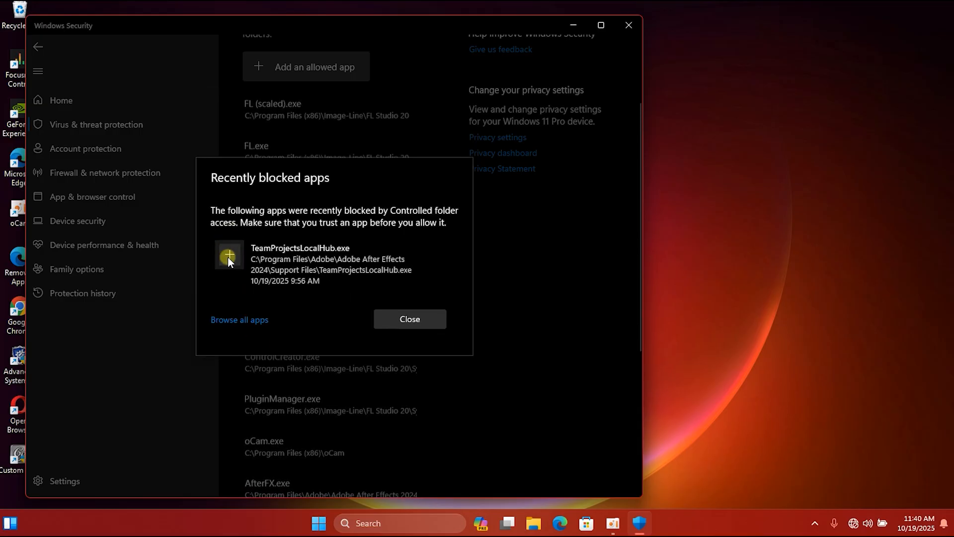
left_click(227, 256)
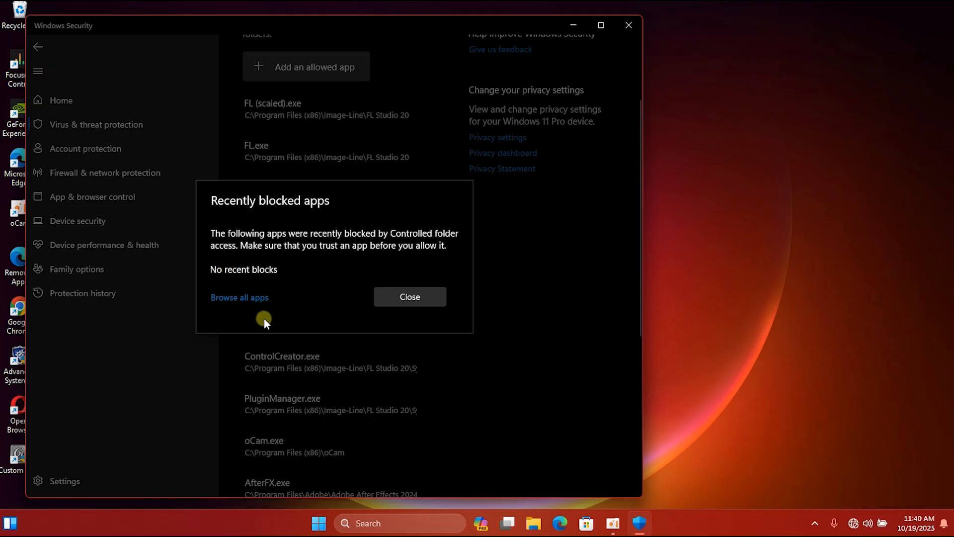
left_click(398, 300)
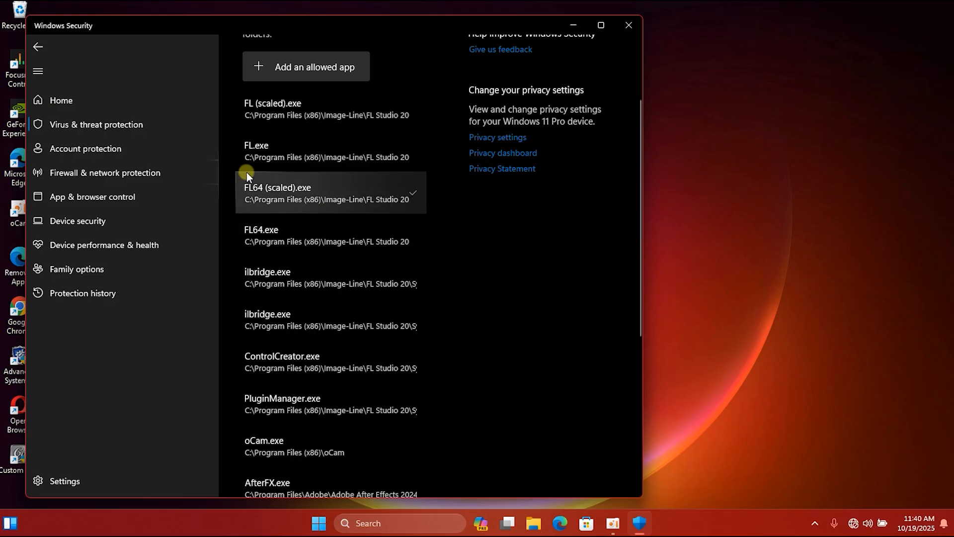
- Browse for allowable apps in C:\Program Files\Adobe\Adobe After Effects 2025\Support Files, then cancel the selection and close Windows Security
left_click(293, 74)
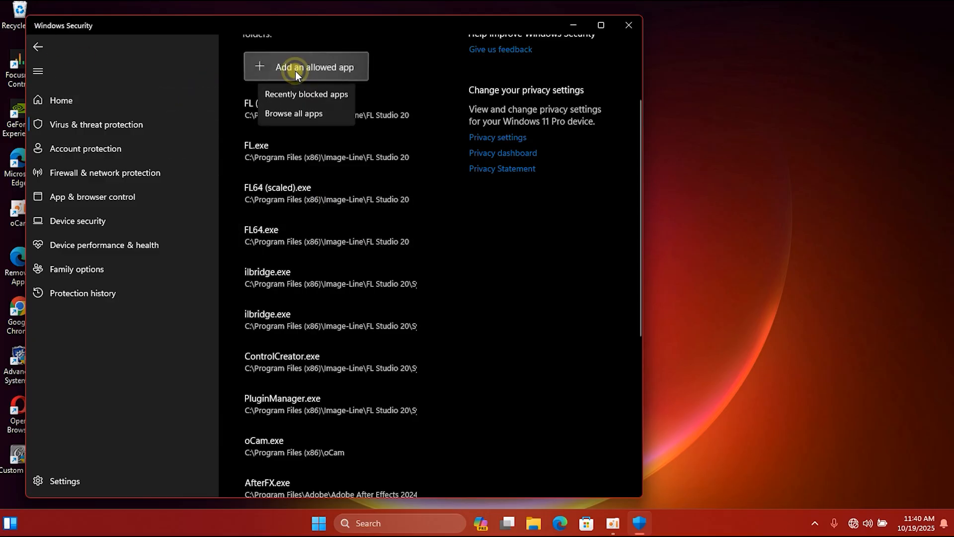
left_click(295, 113)
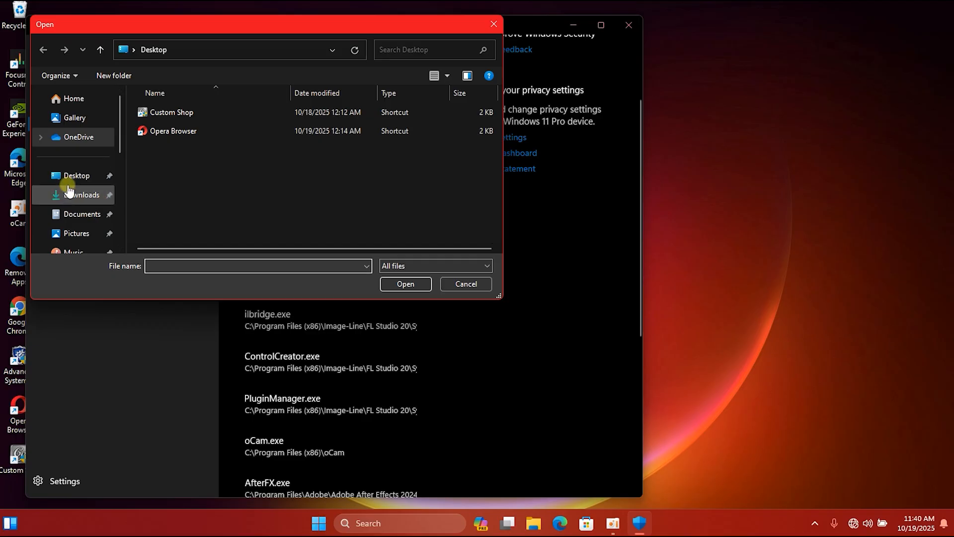
scroll(79, 192, "down", 5)
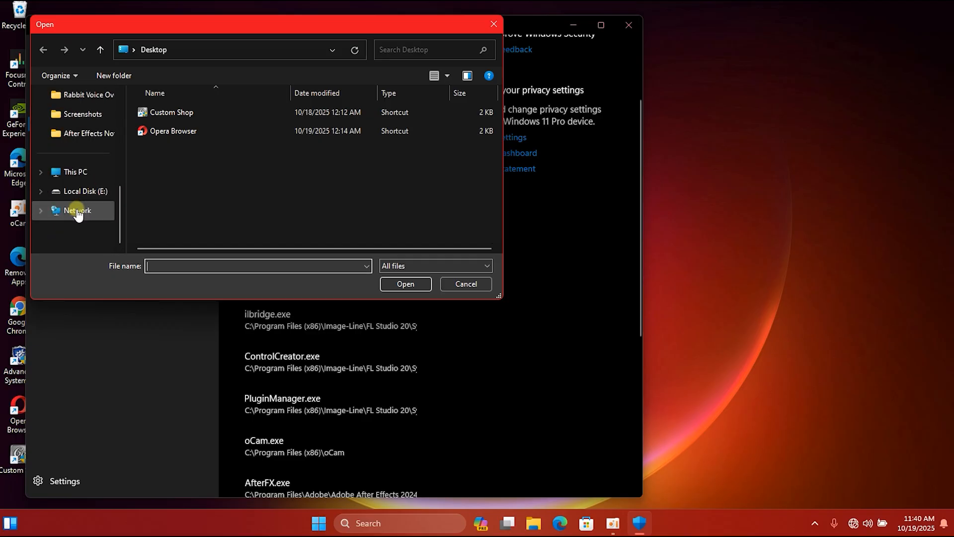
left_click(75, 174)
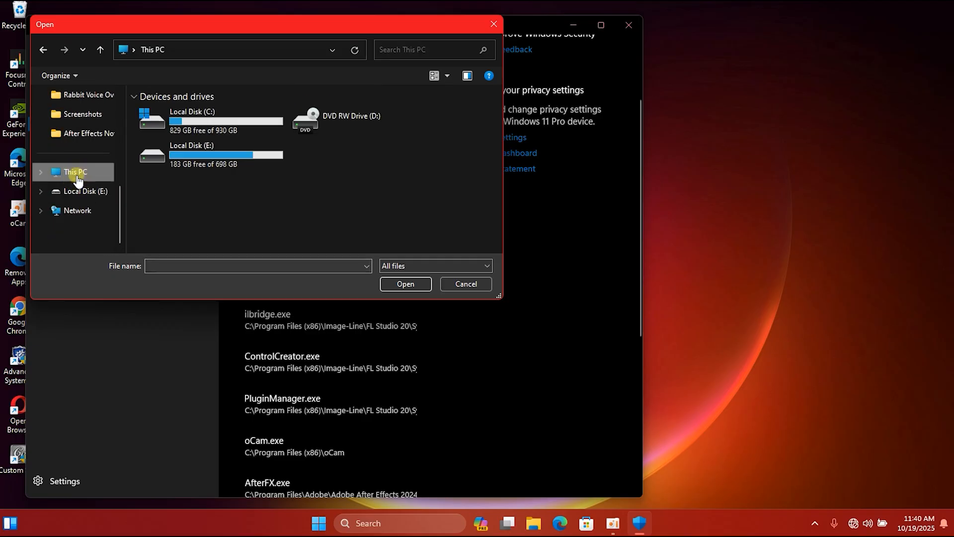
double_click(190, 126)
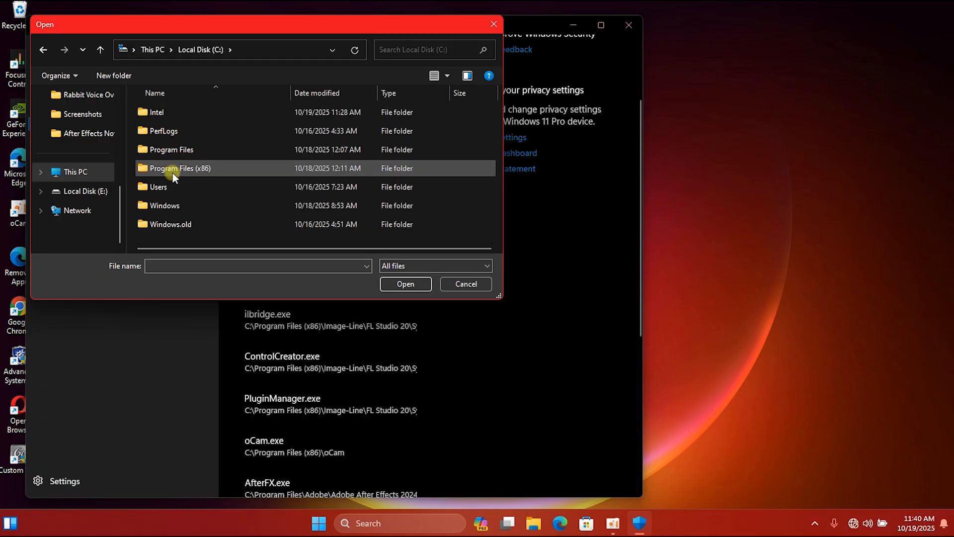
double_click(172, 152)
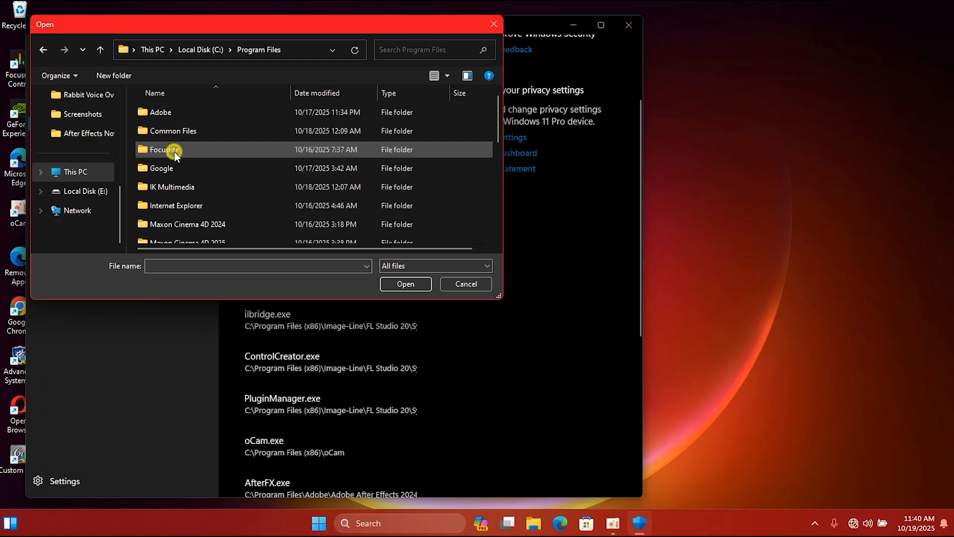
double_click(154, 111)
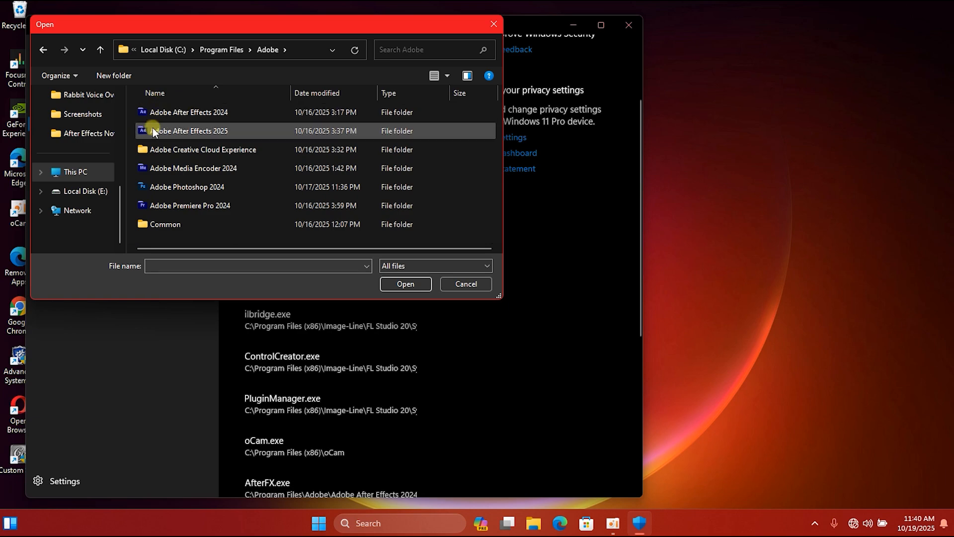
double_click(142, 131)
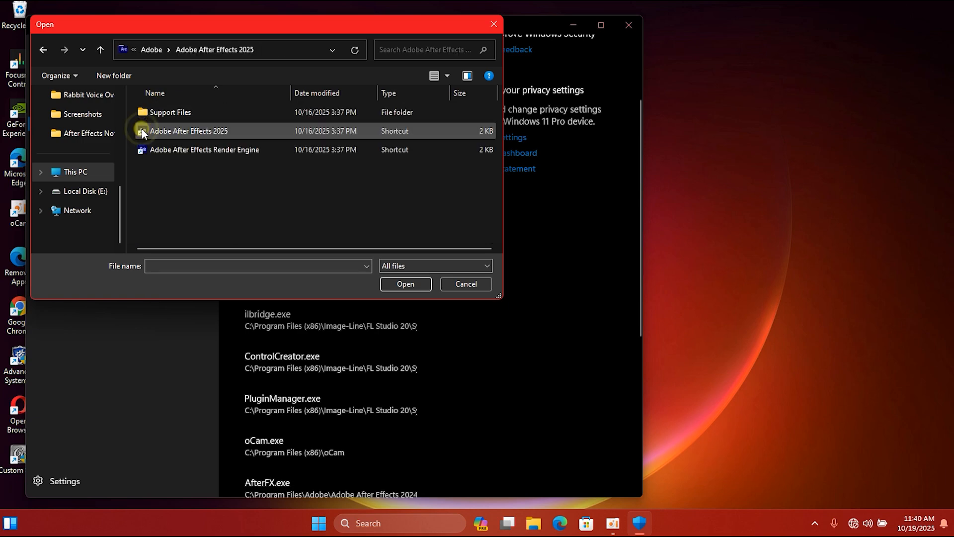
double_click(150, 108)
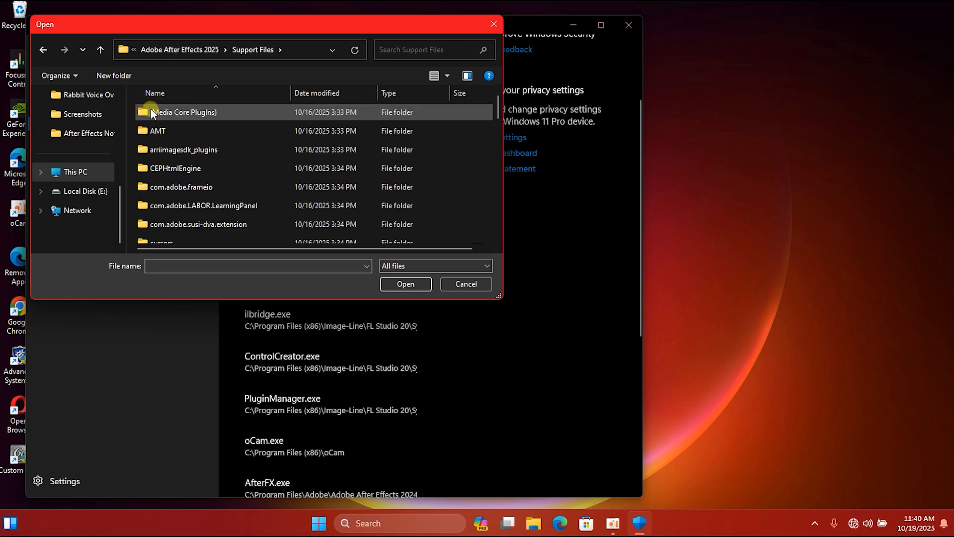
scroll(196, 165, "down", 8)
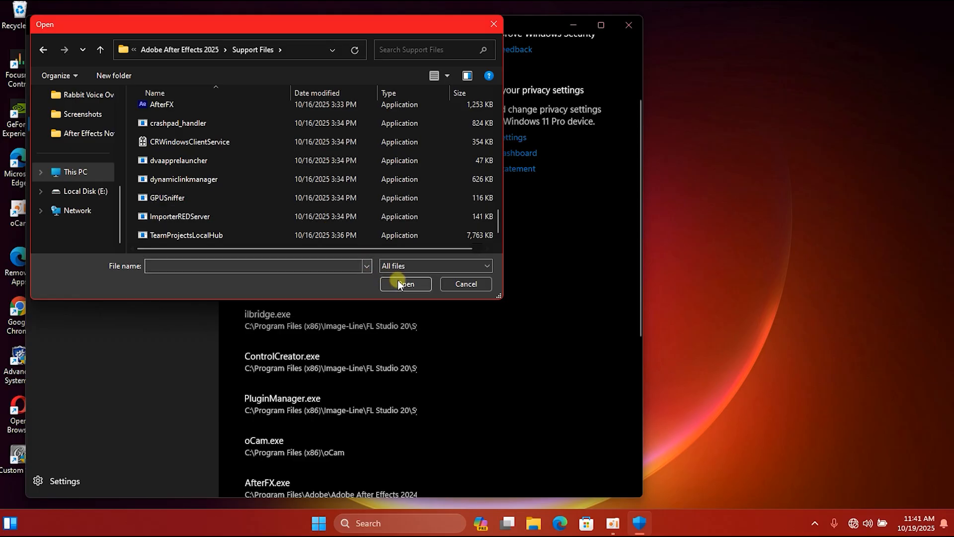
left_click(463, 283)
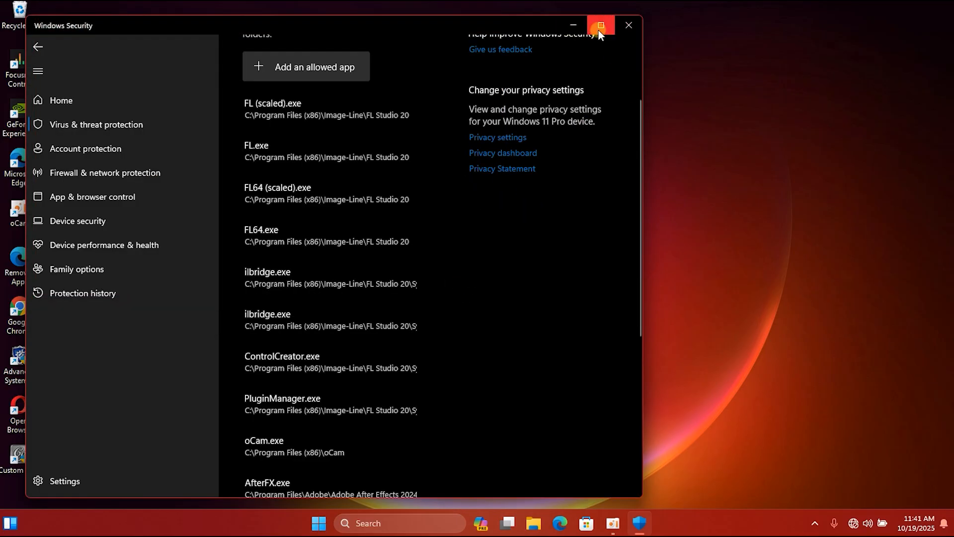
left_click(628, 27)
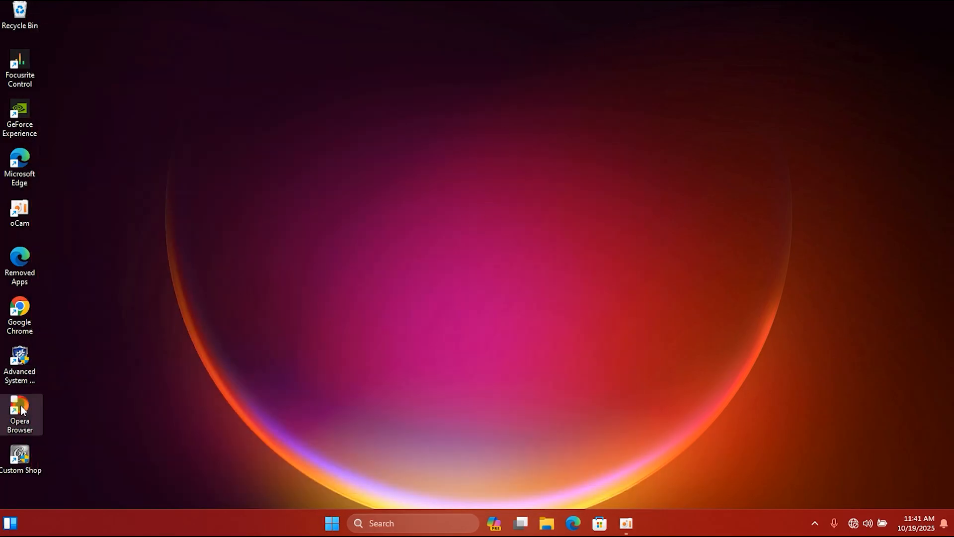
- Launch Adobe After Effects 2025 from the pinned apps
left_click(331, 520)
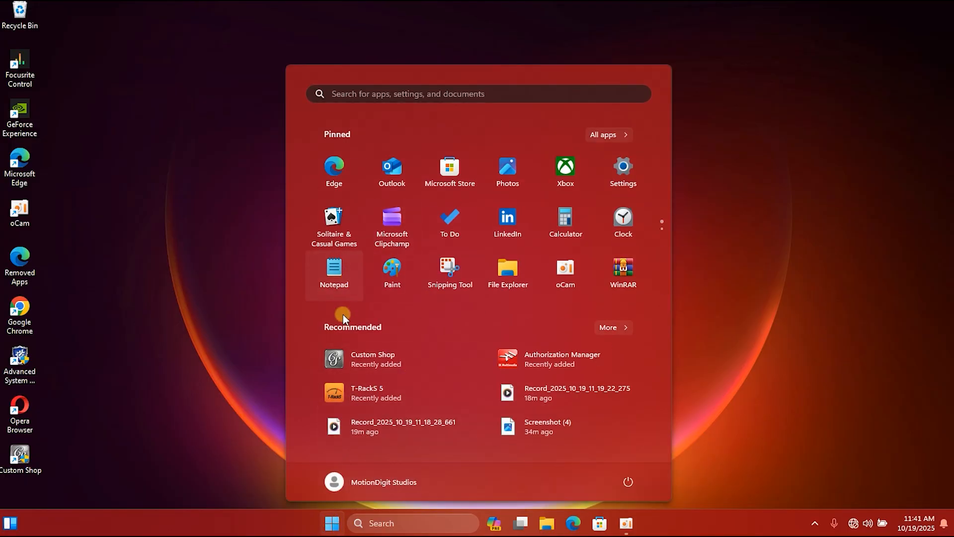
scroll(388, 236, "down", 1)
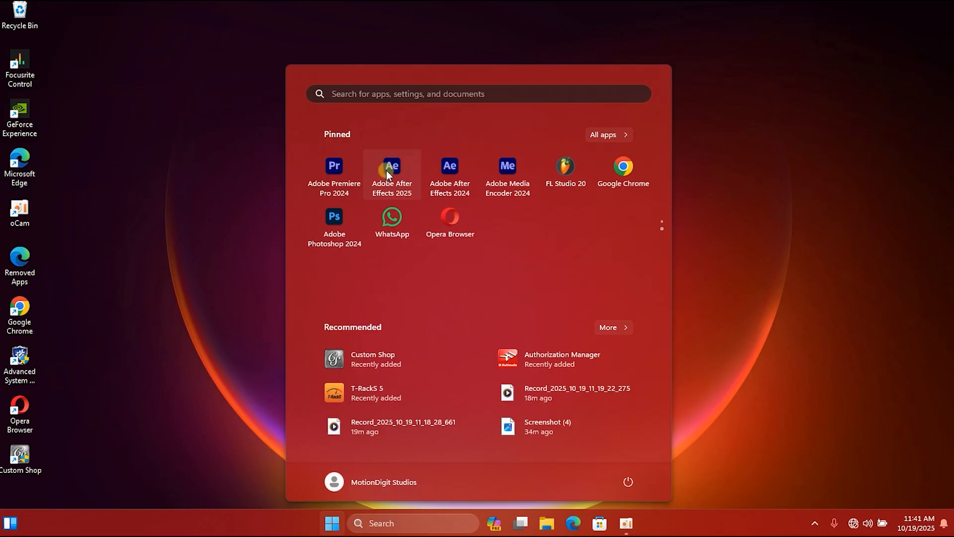
left_click(400, 160)
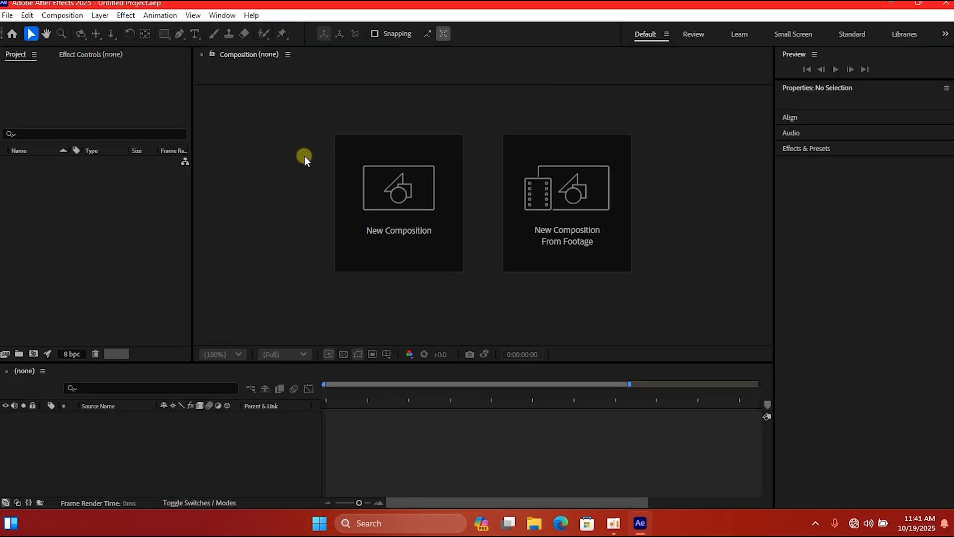
- Create a 1920x1080, 30 fps, 10-second composition named Comp 1 and save the project as Untitled Project in the BBC Look East folder
left_click(387, 179)
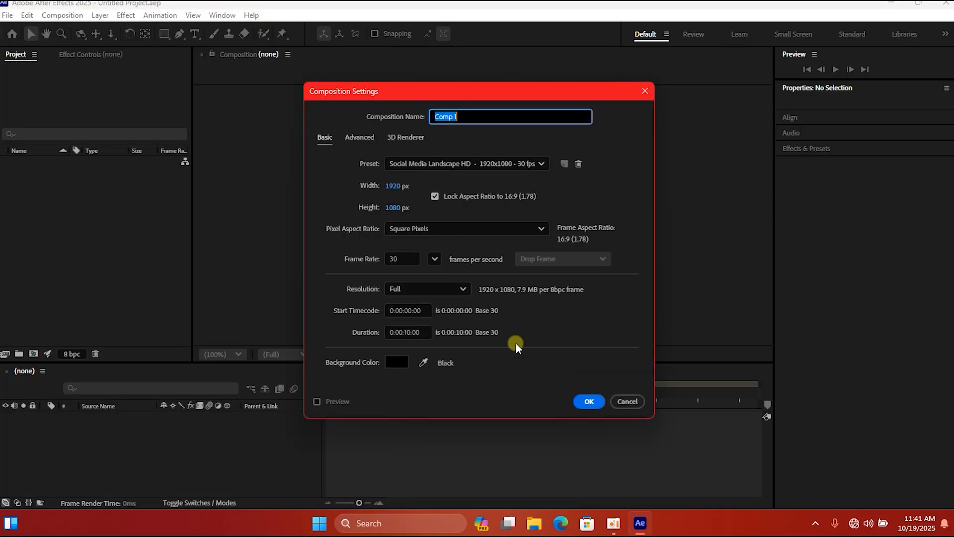
left_click(580, 402)
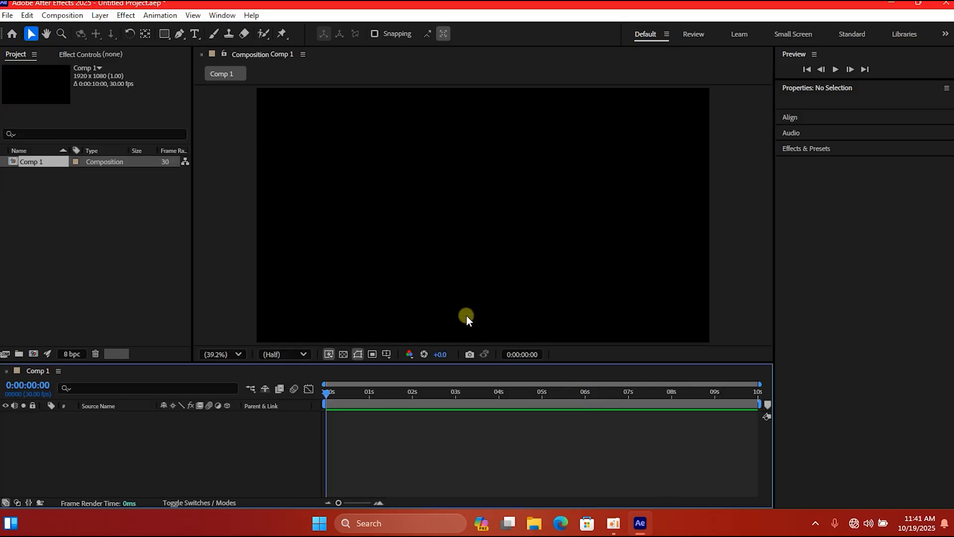
key("ctrl+s")
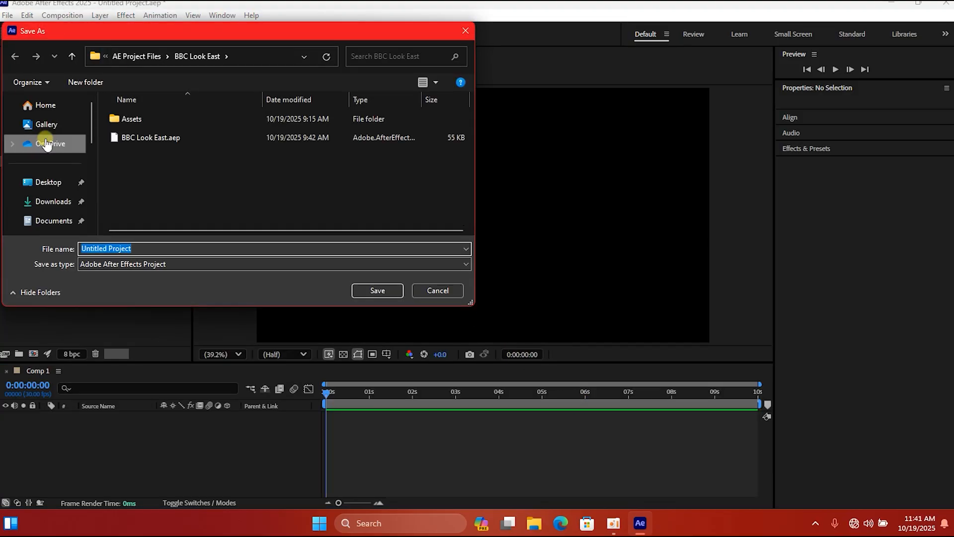
left_click(379, 295)
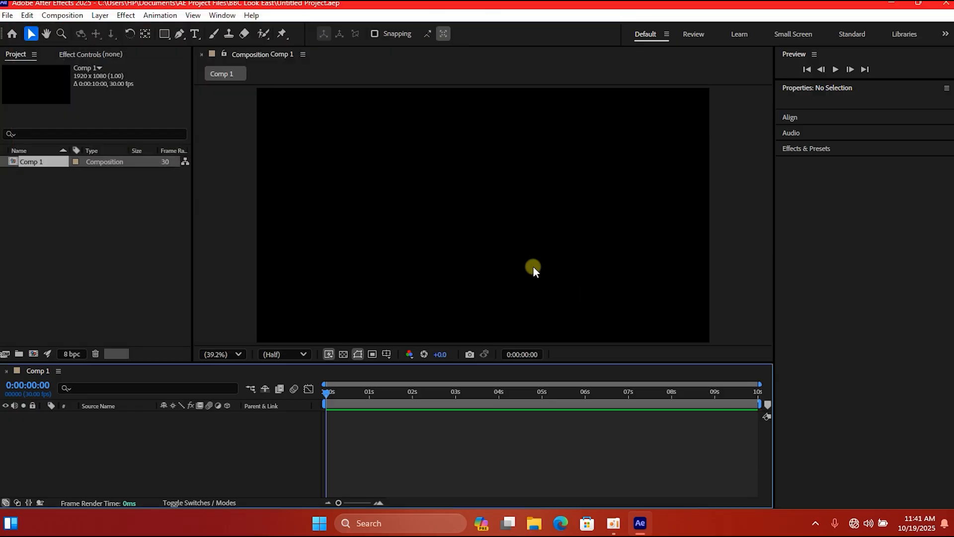